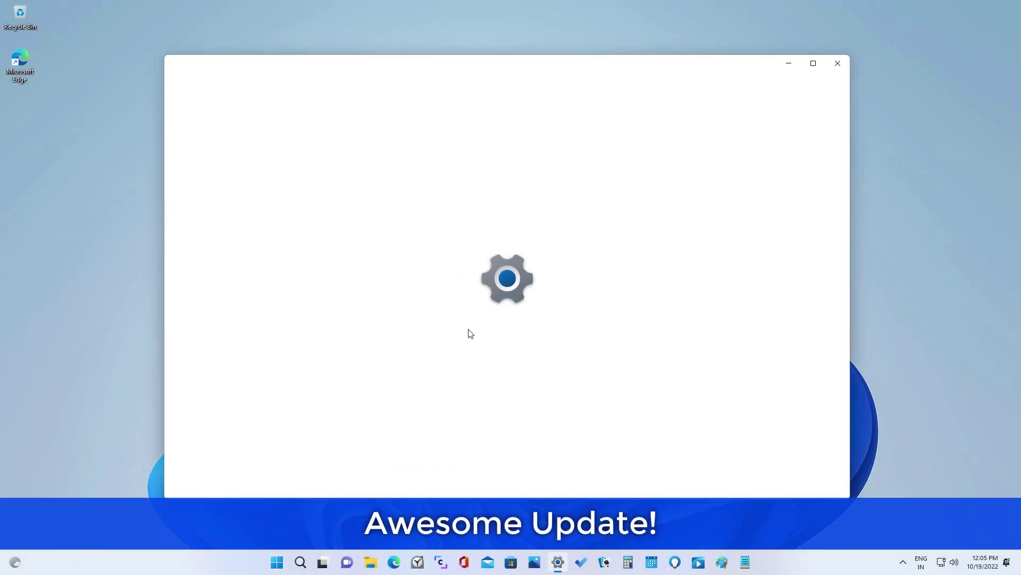
# Download and install the 2022-10 cumulative update for Windows 11 Version 22H2 from Windows Update.
pyautogui.click(225, 381)
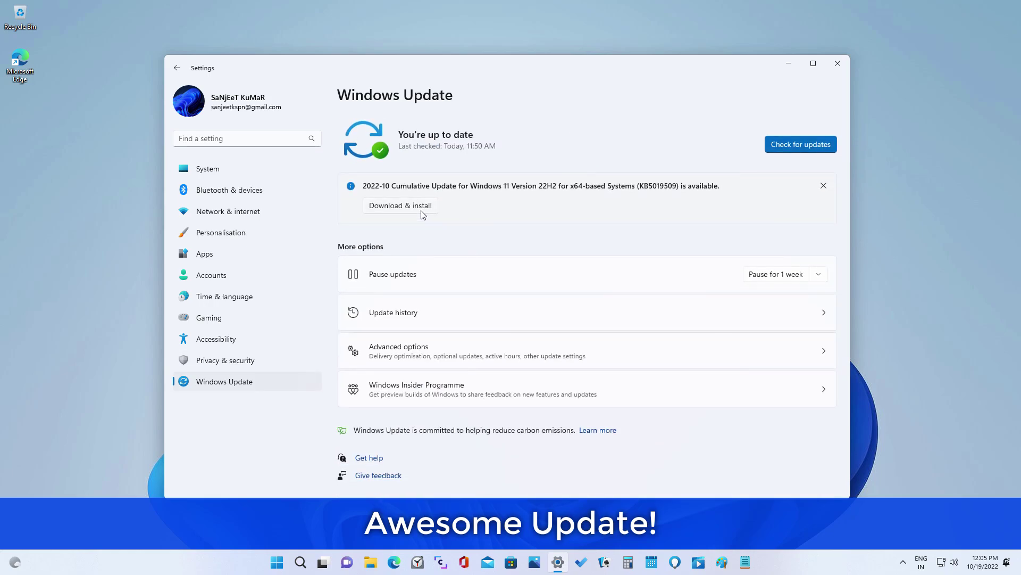
pyautogui.click(400, 206)
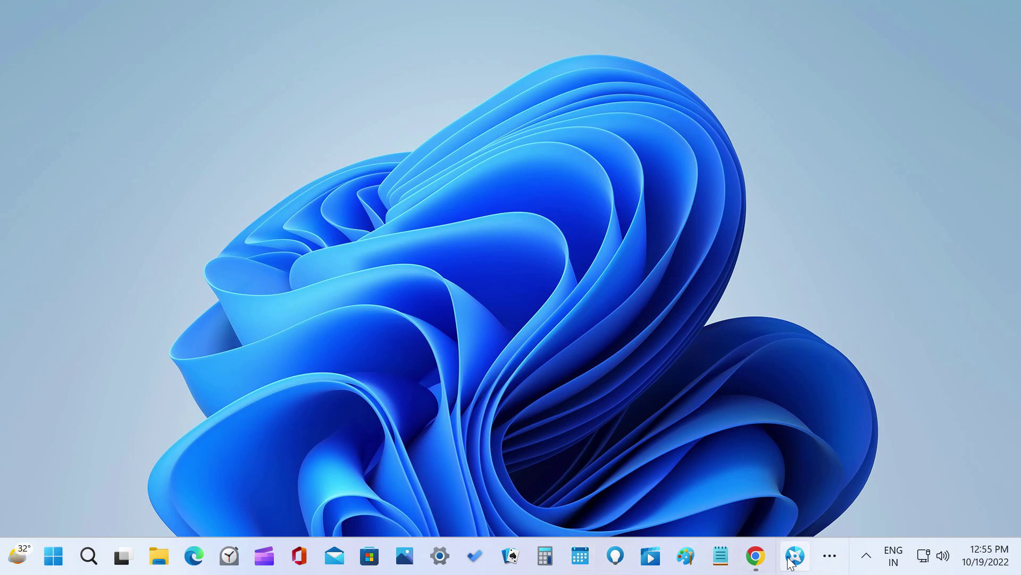
pyautogui.click(831, 558)
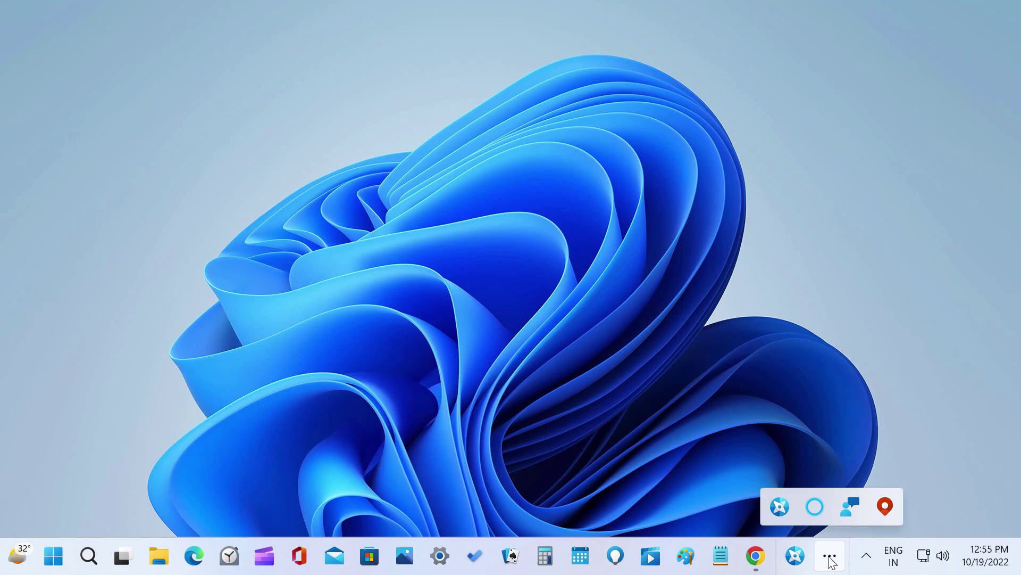
pyautogui.click(830, 559)
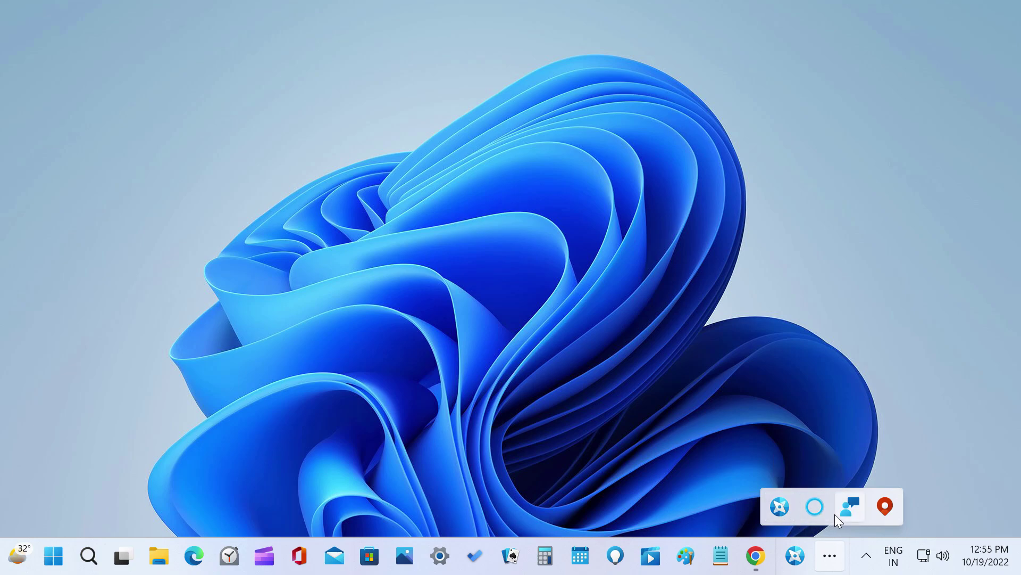
pyautogui.click(335, 465)
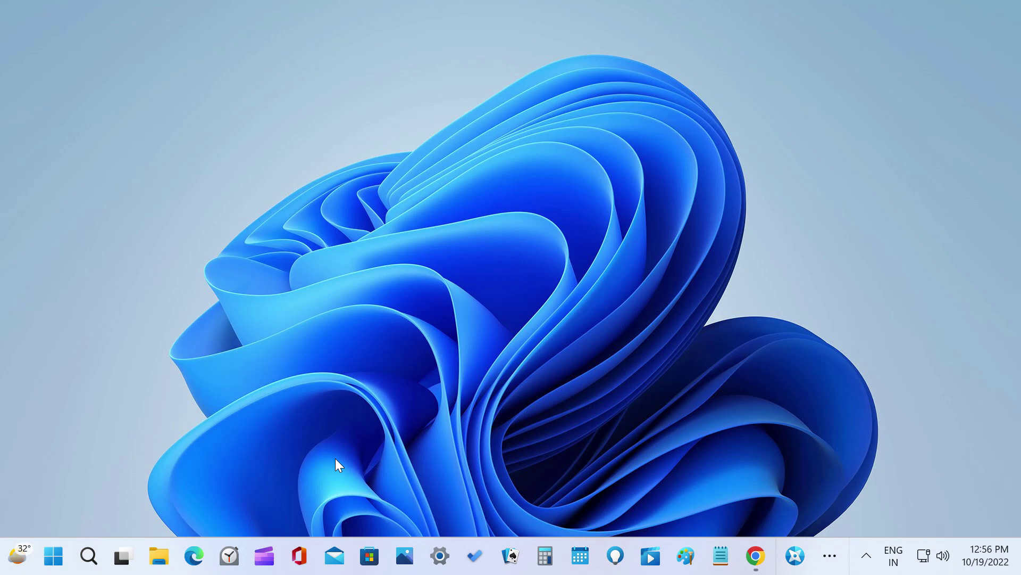
# Open File Explorer with Home, Desktop and Program Files (x86) tabs and switch between them.
pyautogui.press('super+e')
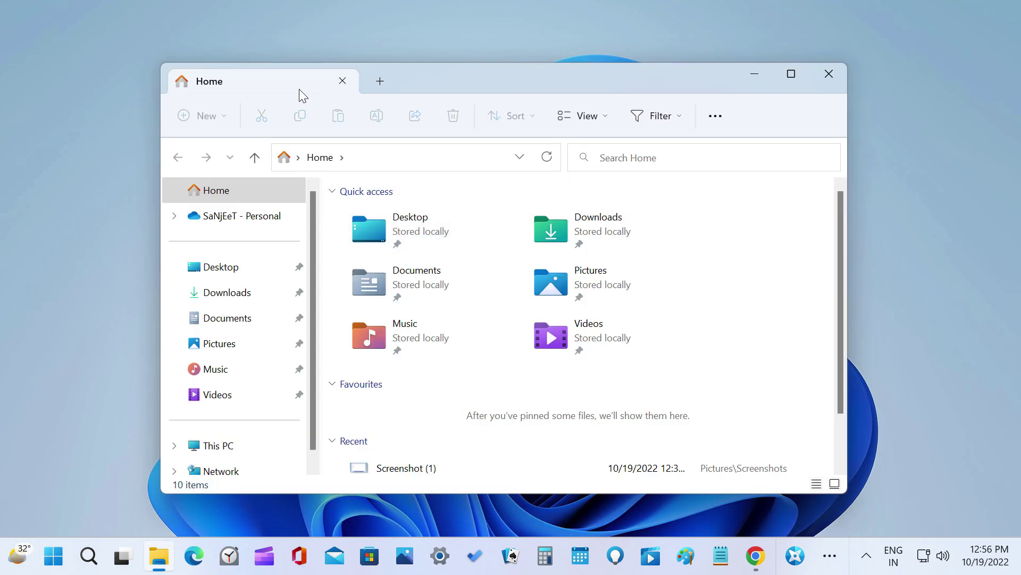
pyautogui.click(381, 82)
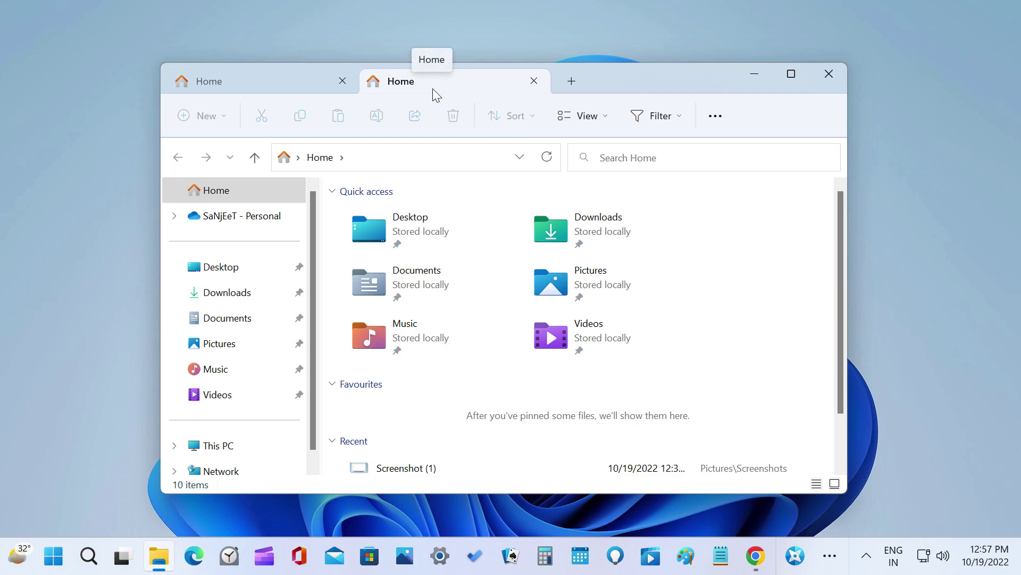
pyautogui.hotkey('ctrl', 'Tab')
pyautogui.hotkey('ctrl', 'Tab')
pyautogui.hotkey('ctrl', 'Tab')
pyautogui.hotkey('ctrl', 'Tab')
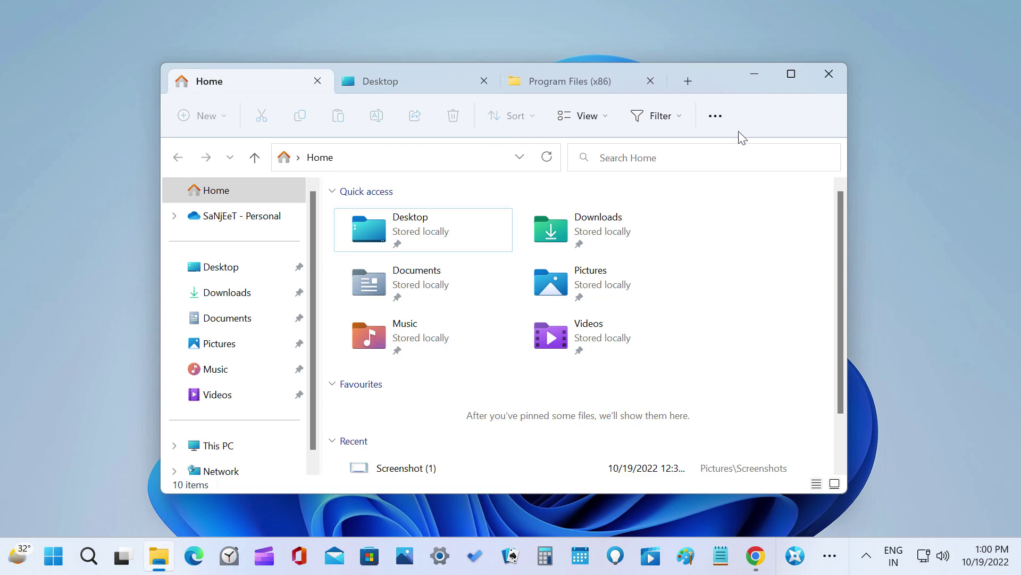
pyautogui.click(829, 74)
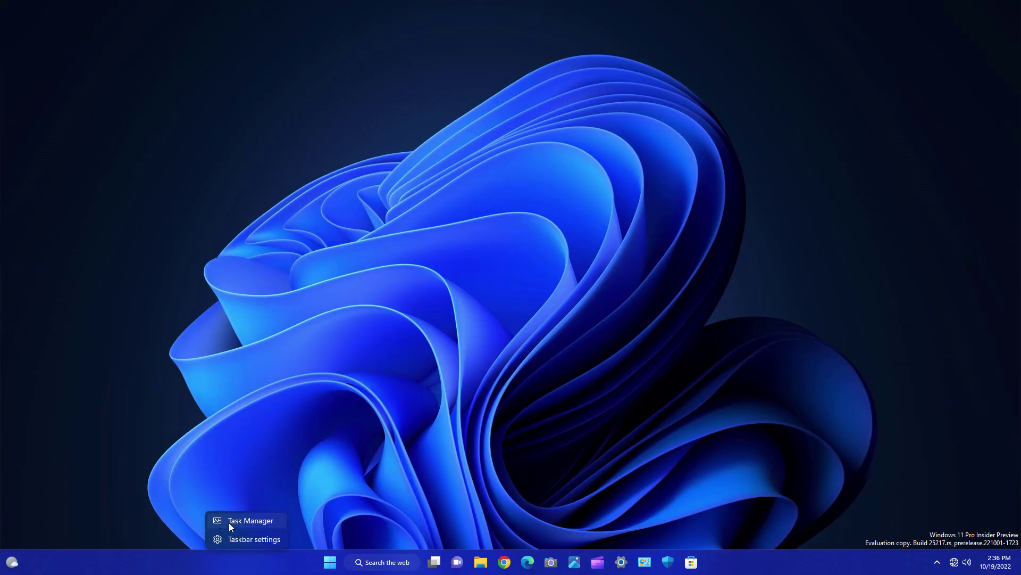
pyautogui.click(213, 552)
pyautogui.rightClick(215, 559)
pyautogui.click(235, 523)
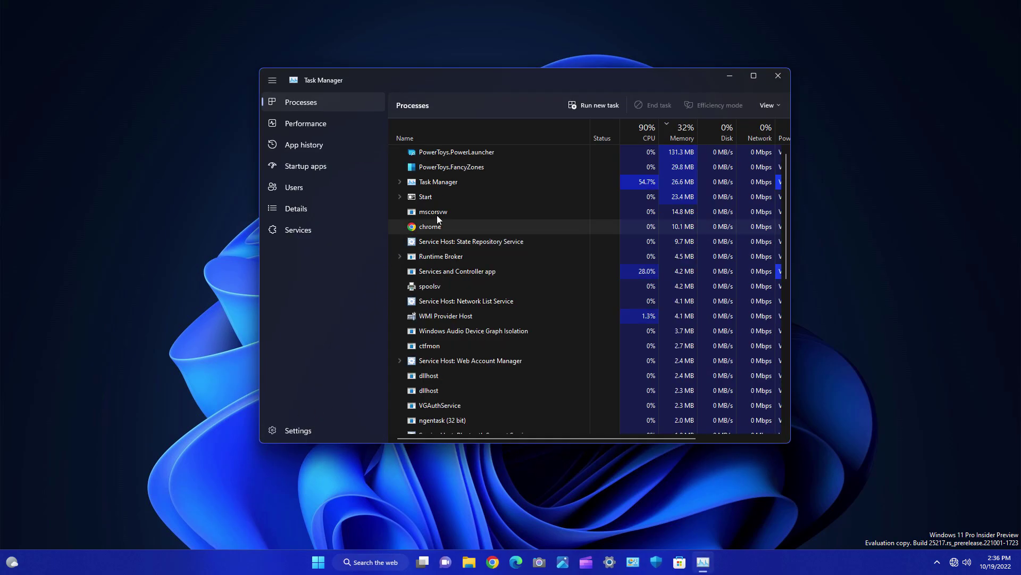
pyautogui.click(778, 76)
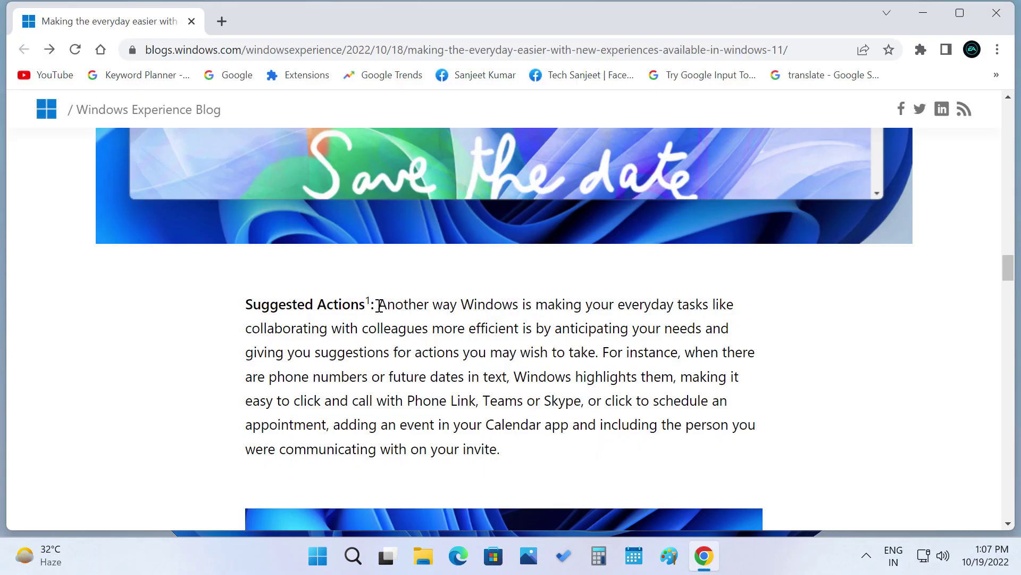
pyautogui.scroll(4, 380, 298)
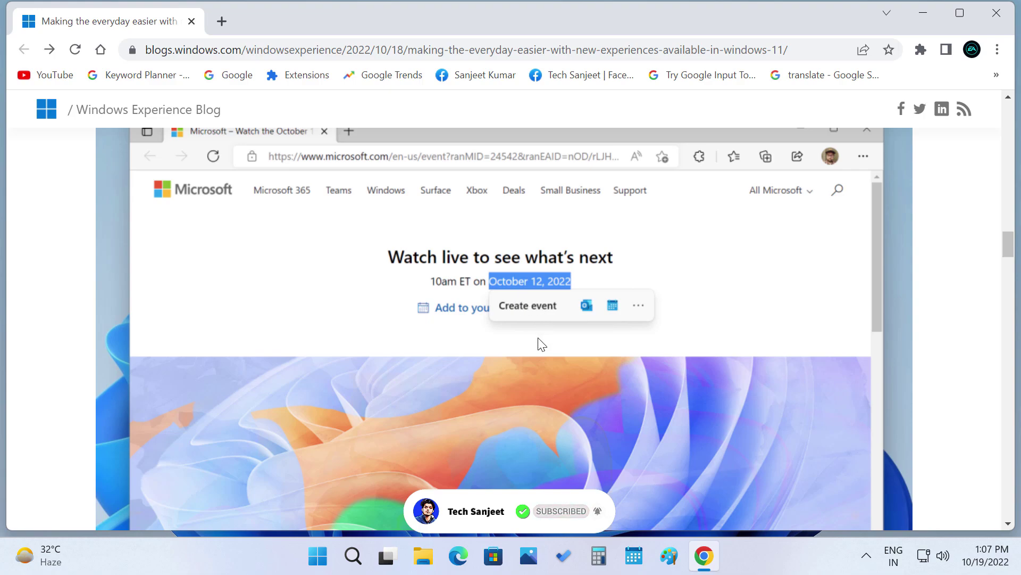
pyautogui.scroll(-6, 541, 344)
pyautogui.scroll(-6, 541, 345)
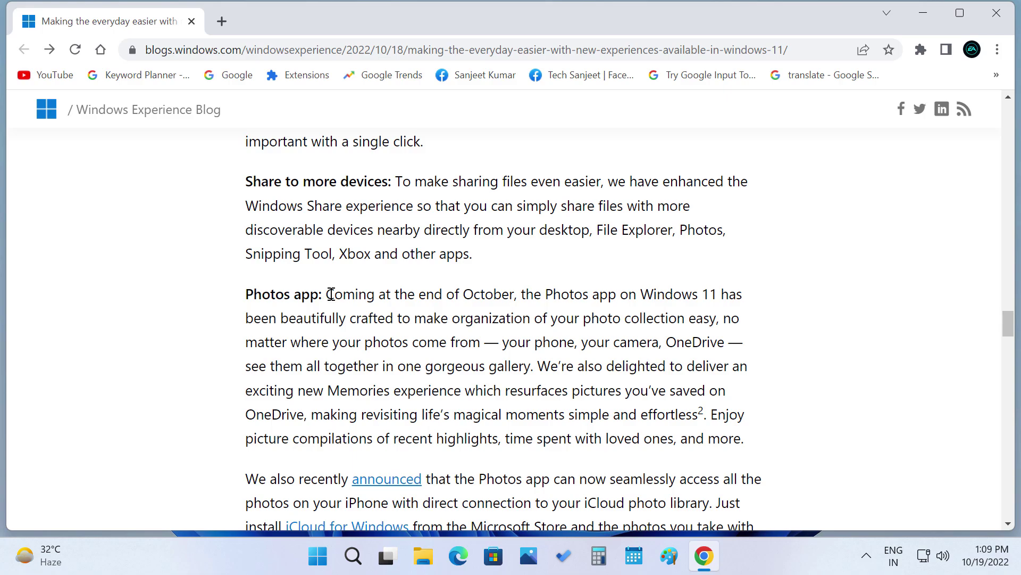
pyautogui.scroll(-3, 327, 294)
pyautogui.scroll(-5, 320, 335)
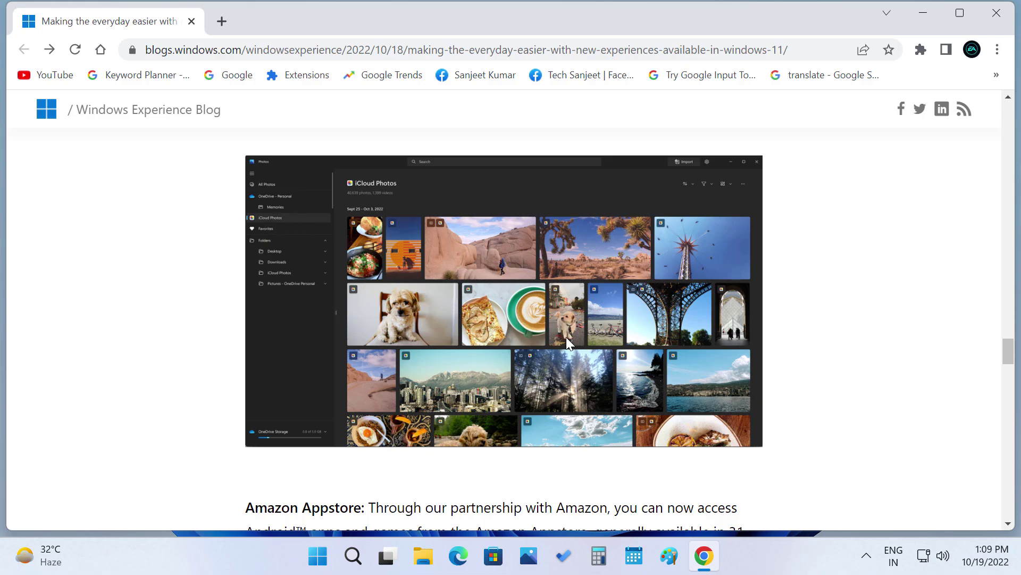
# Glance at the Photos app collection, then return to the blog's iCloud Photos screenshot in Chrome.
pyautogui.hotkey('alt', 'Tab')
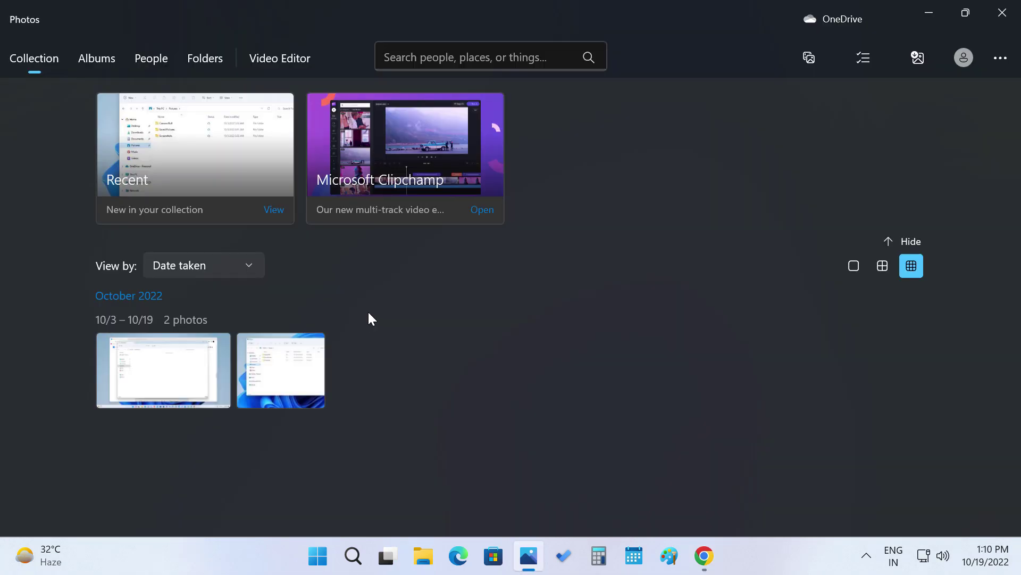
pyautogui.hotkey('alt', 'Tab')
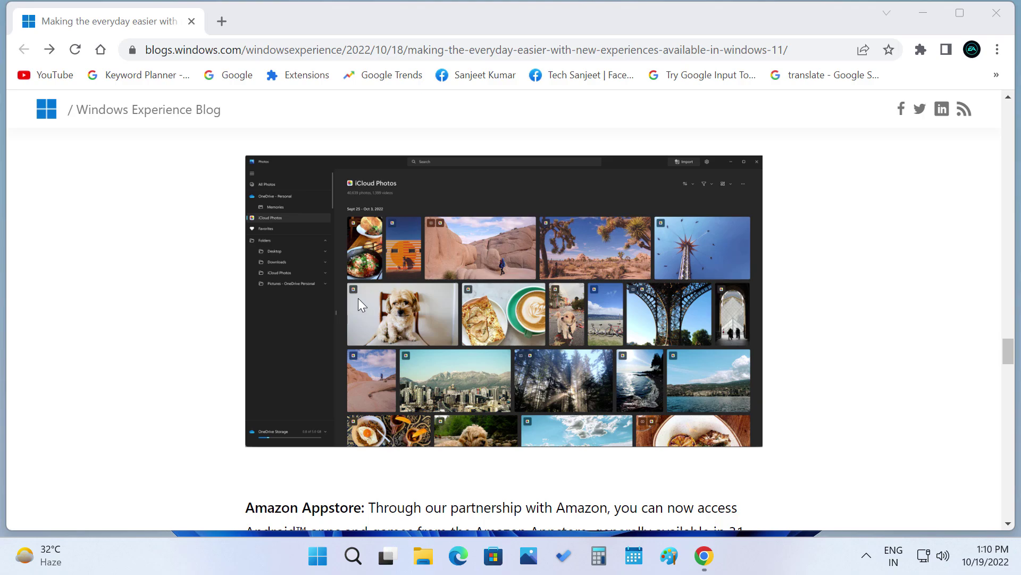
pyautogui.scroll(1, 358, 298)
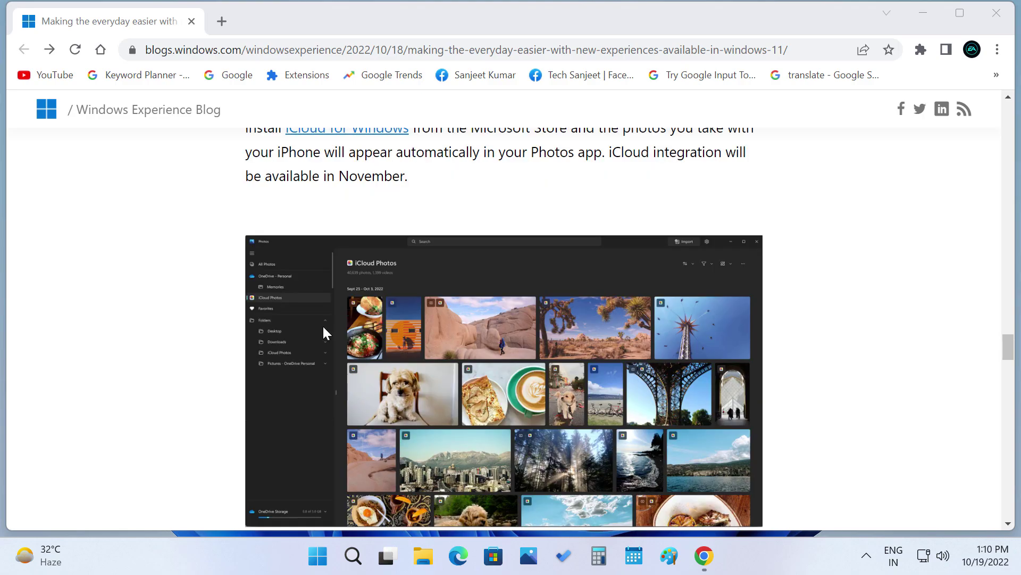
pyautogui.scroll(-10, 391, 313)
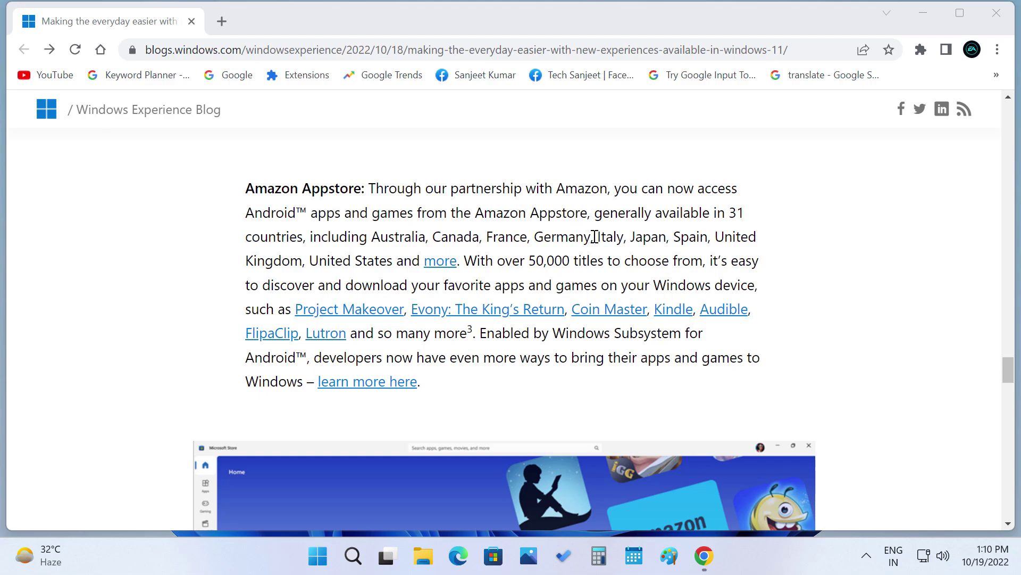
pyautogui.scroll(-5, 508, 261)
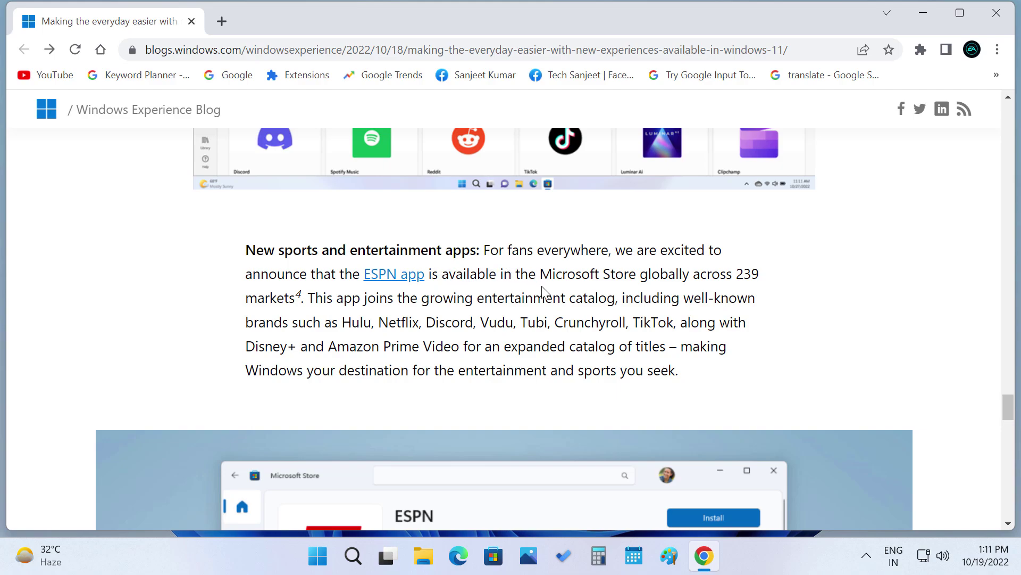
pyautogui.scroll(-4, 432, 320)
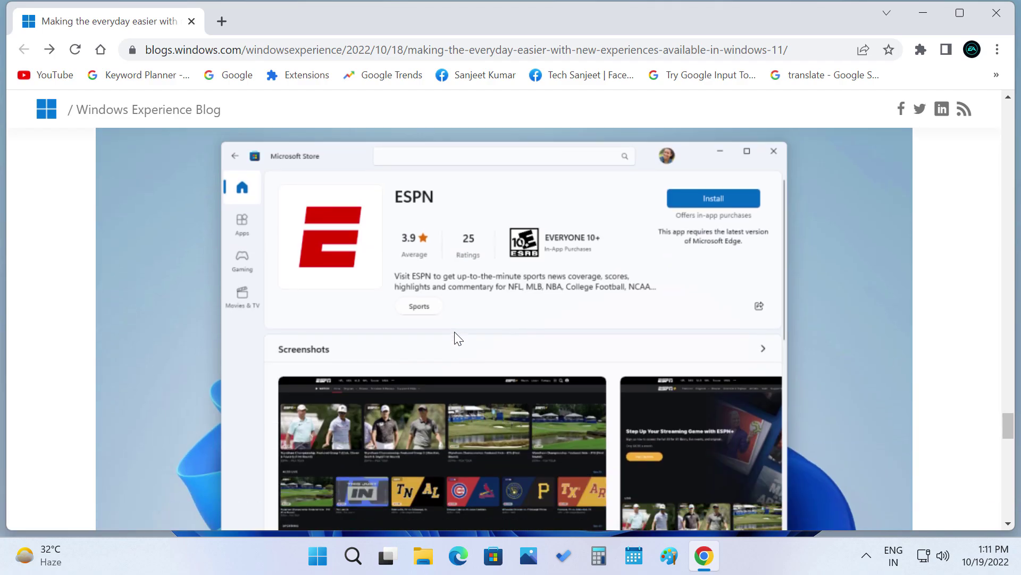